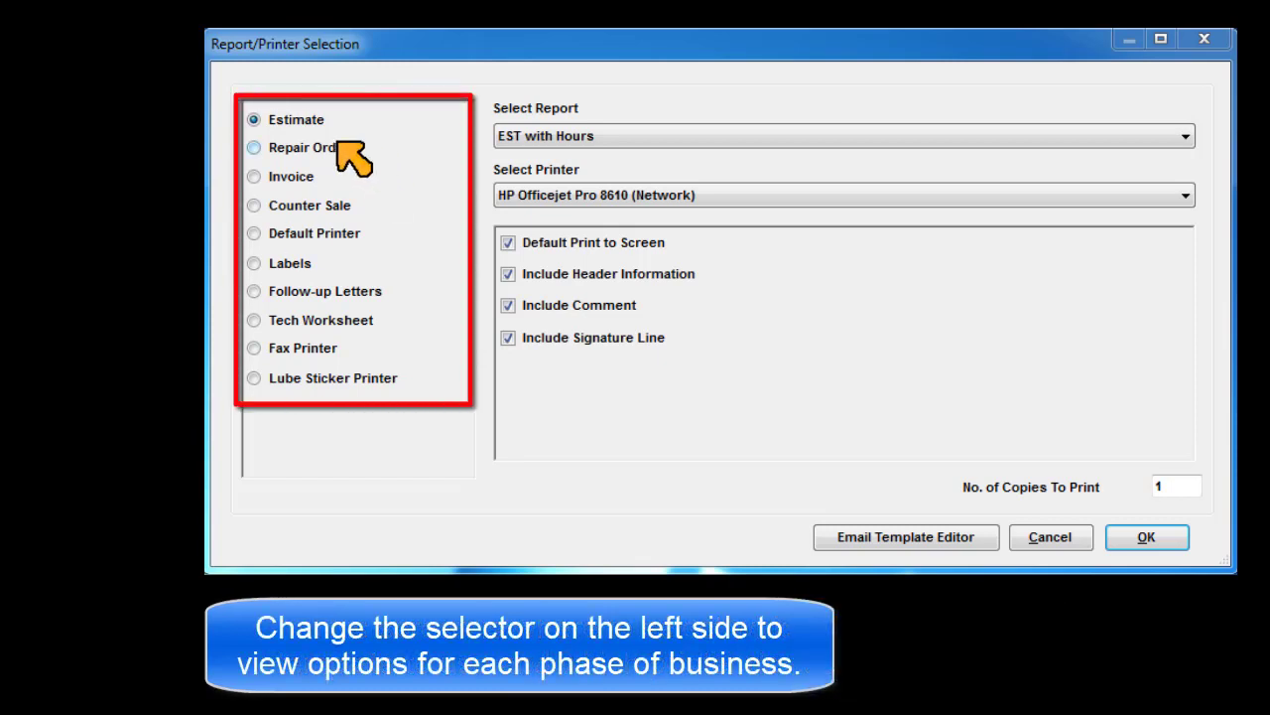
Step: Review Repair Order and Invoice print settings, keeping INV w/o Hours, then show Counter Sale
click(297, 147)
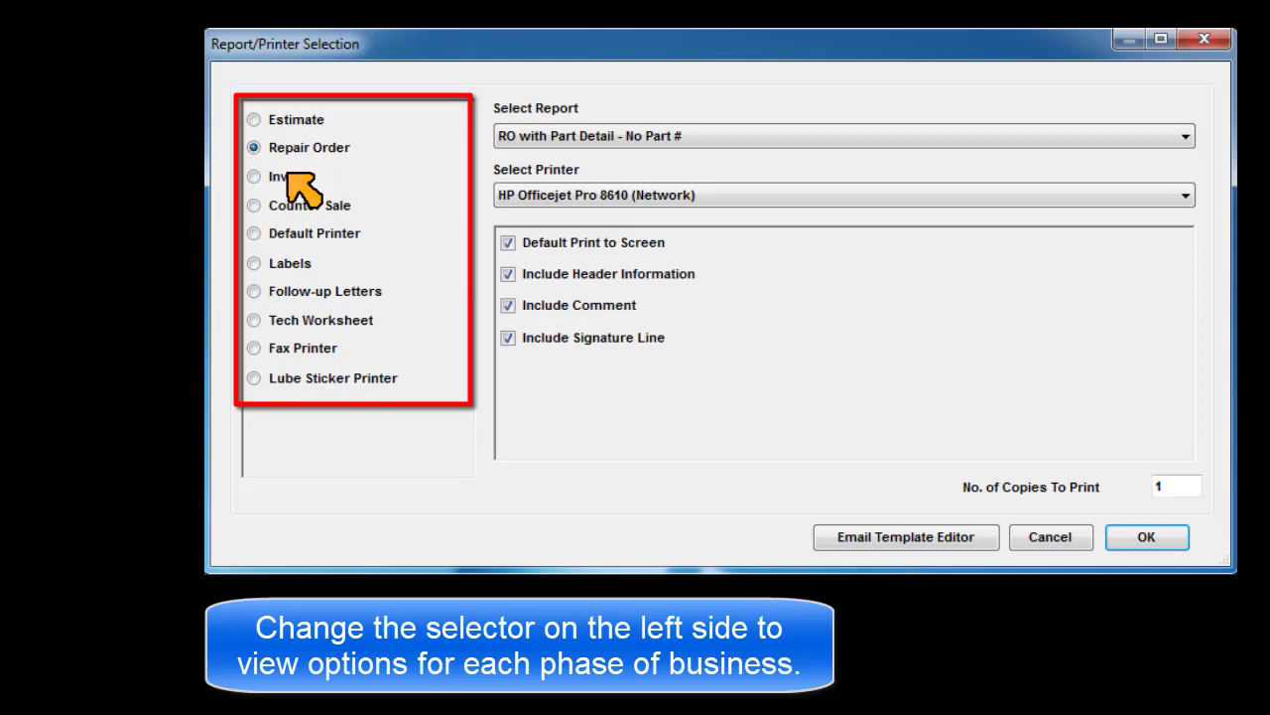
click(286, 176)
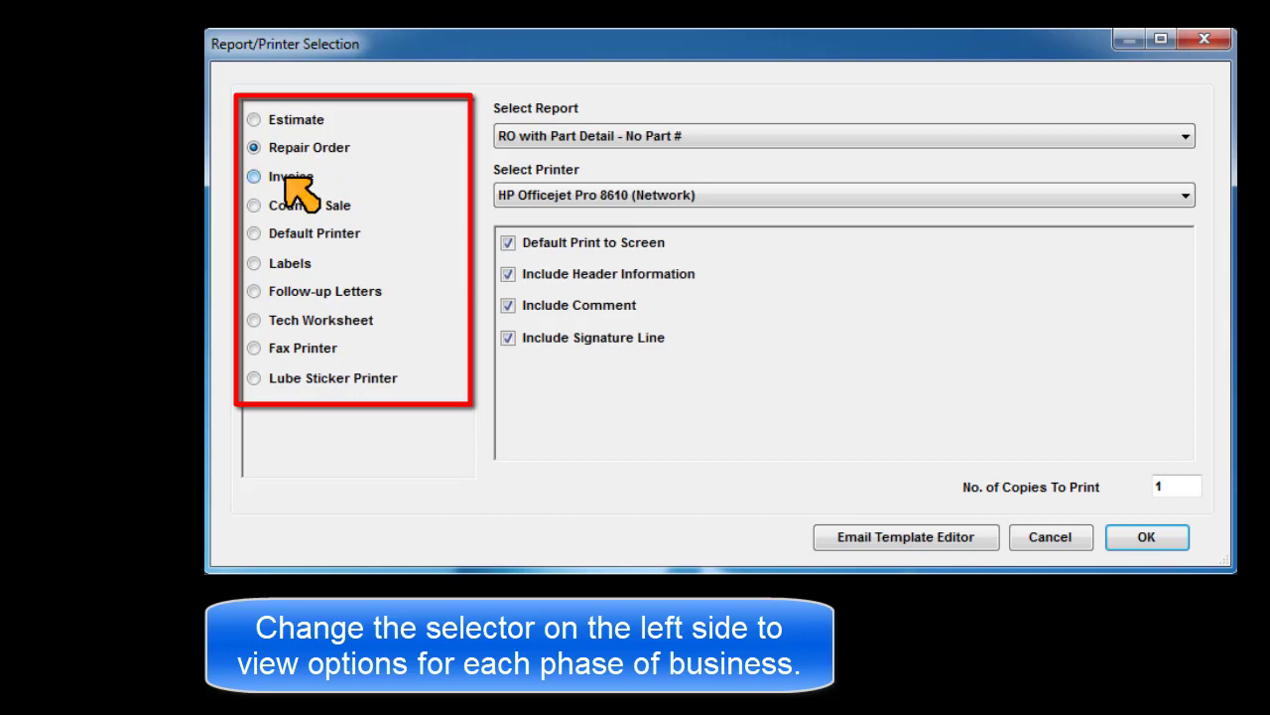
click(1189, 135)
click(1194, 132)
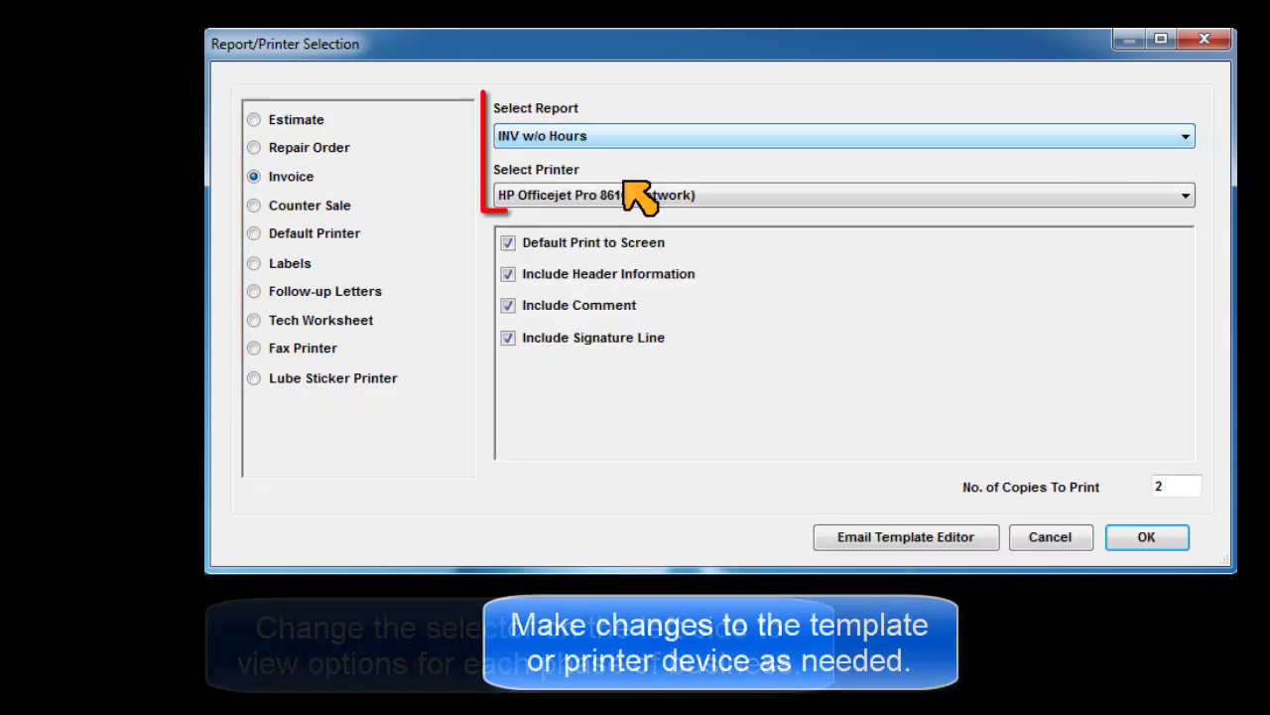
click(300, 209)
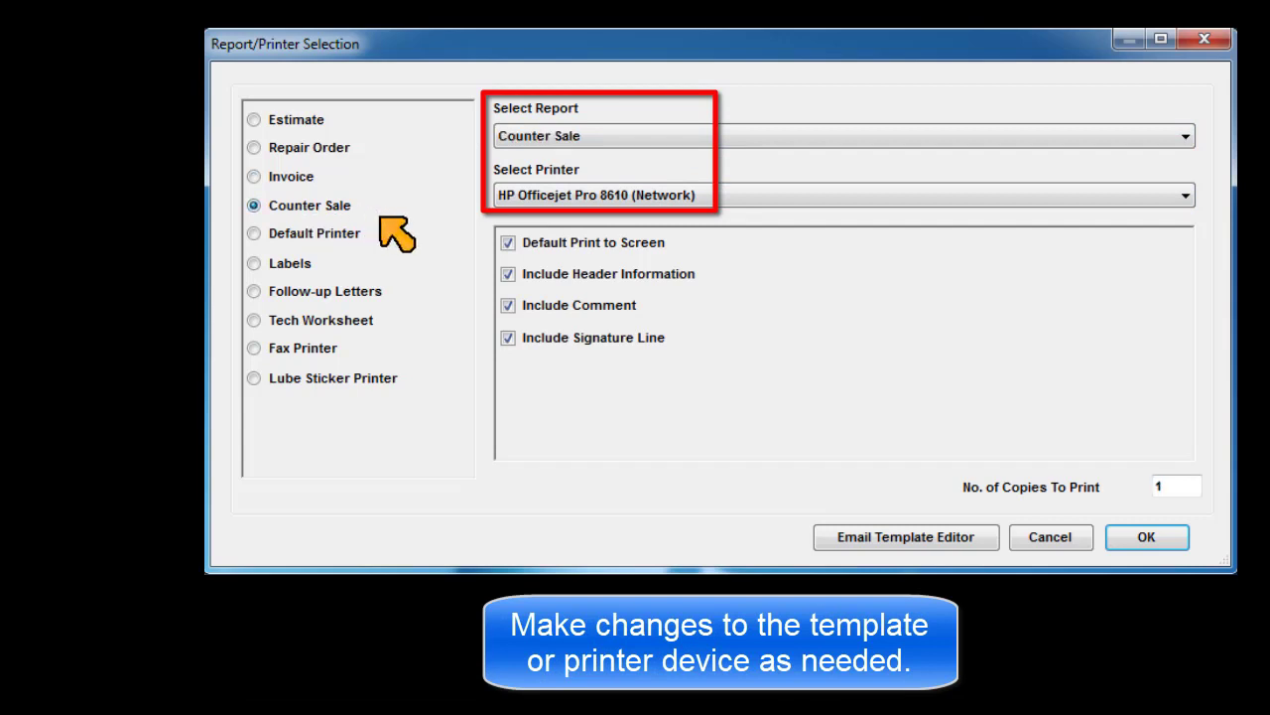
Step: Review the Default Printer settings and the Labels settings with their Avery label reports
click(255, 234)
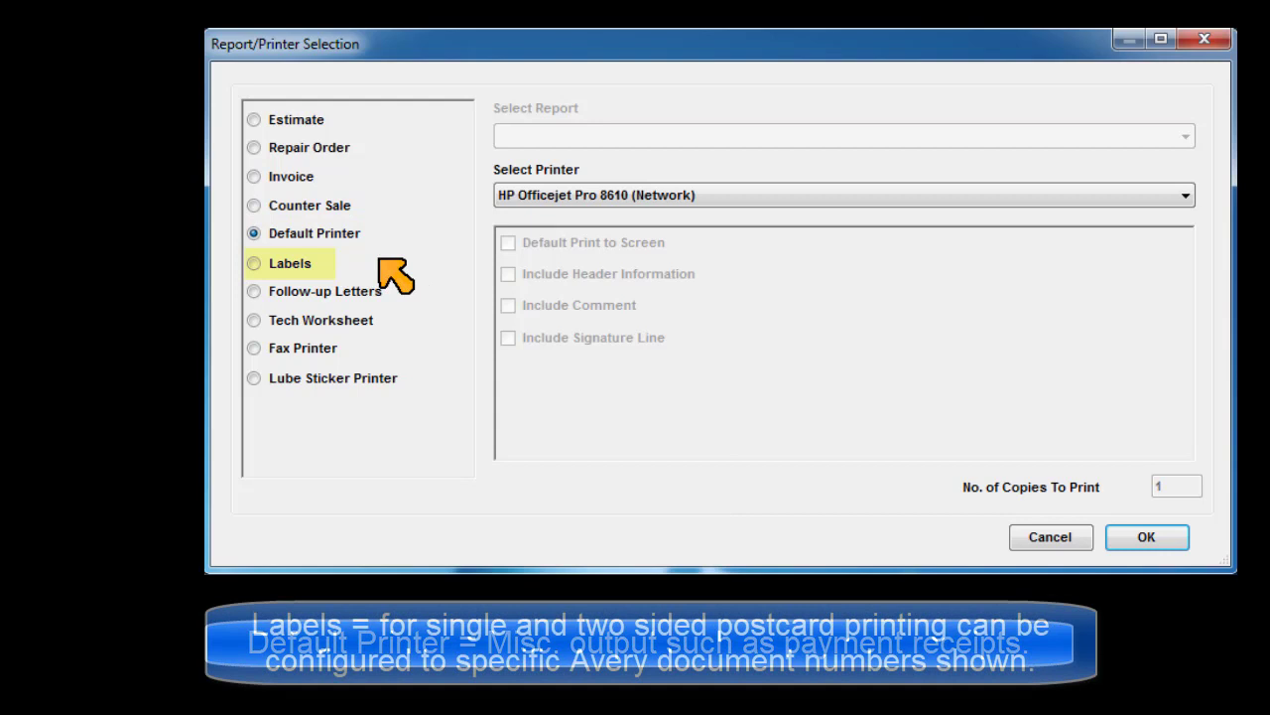
click(254, 263)
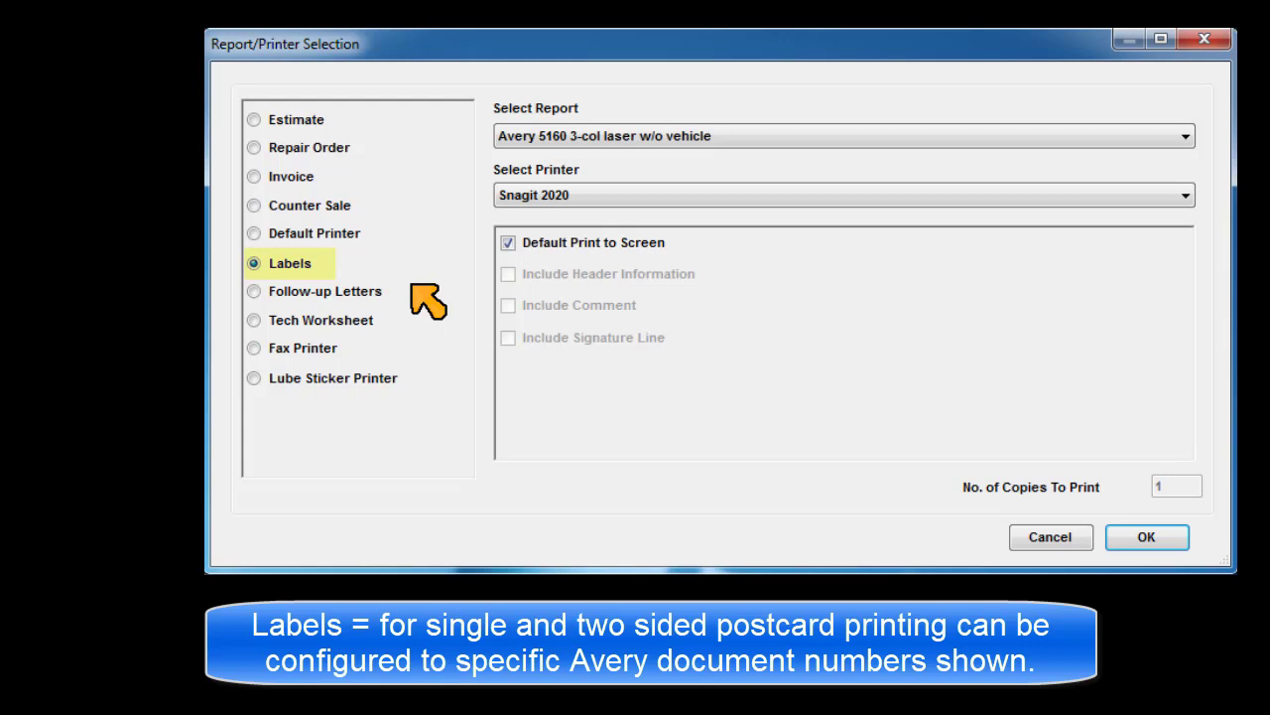
click(1011, 136)
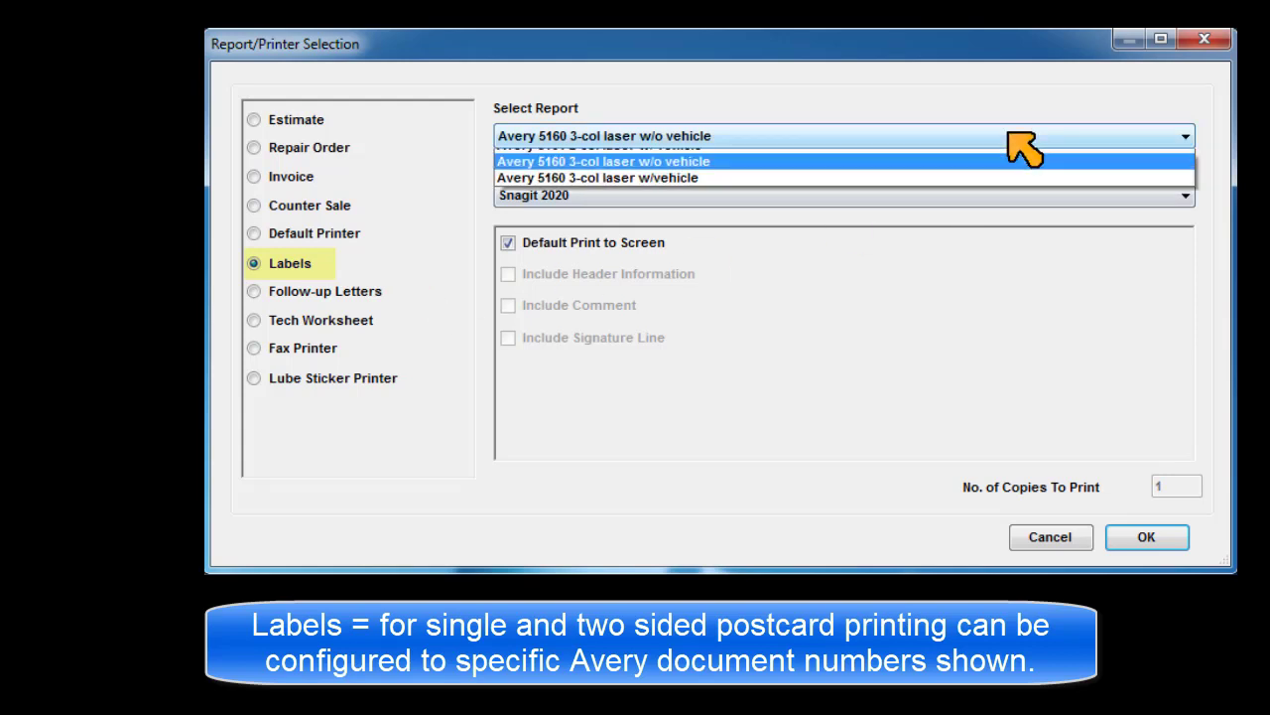
click(1010, 135)
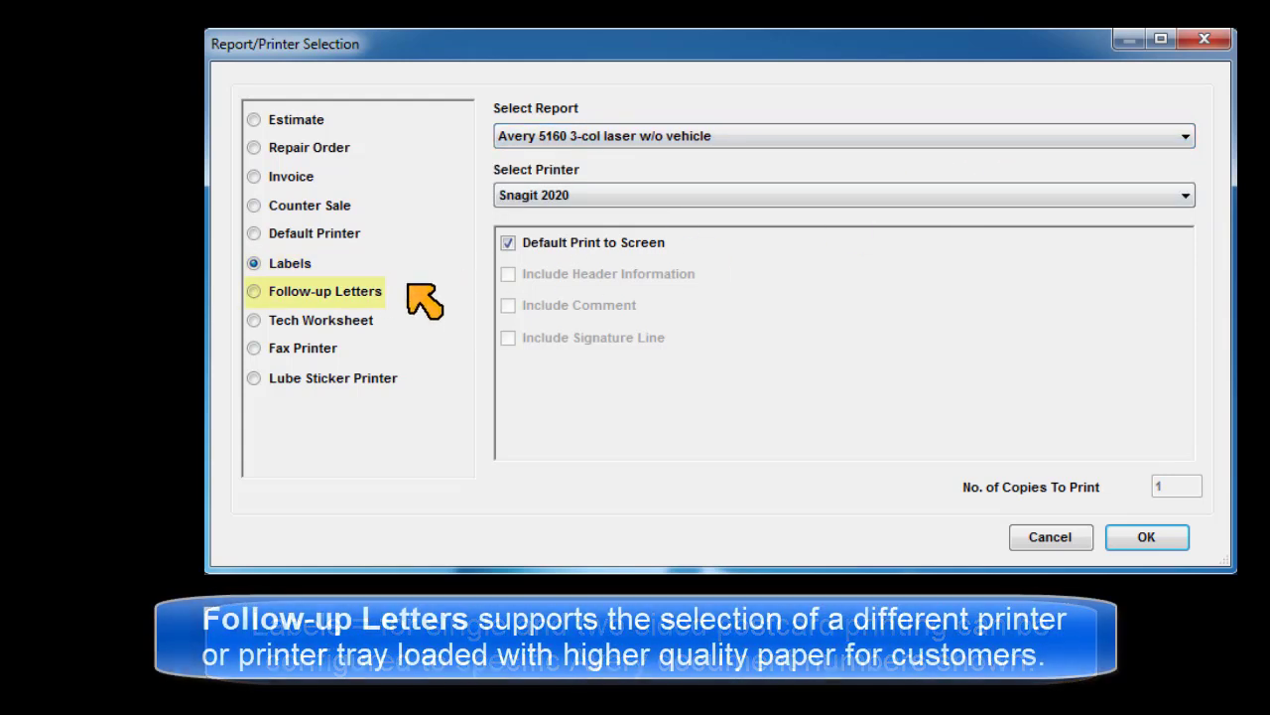
Step: Review the Follow-up Letters and Tech Worksheet settings, keeping the HP Officejet Pro 8610 printer
click(369, 290)
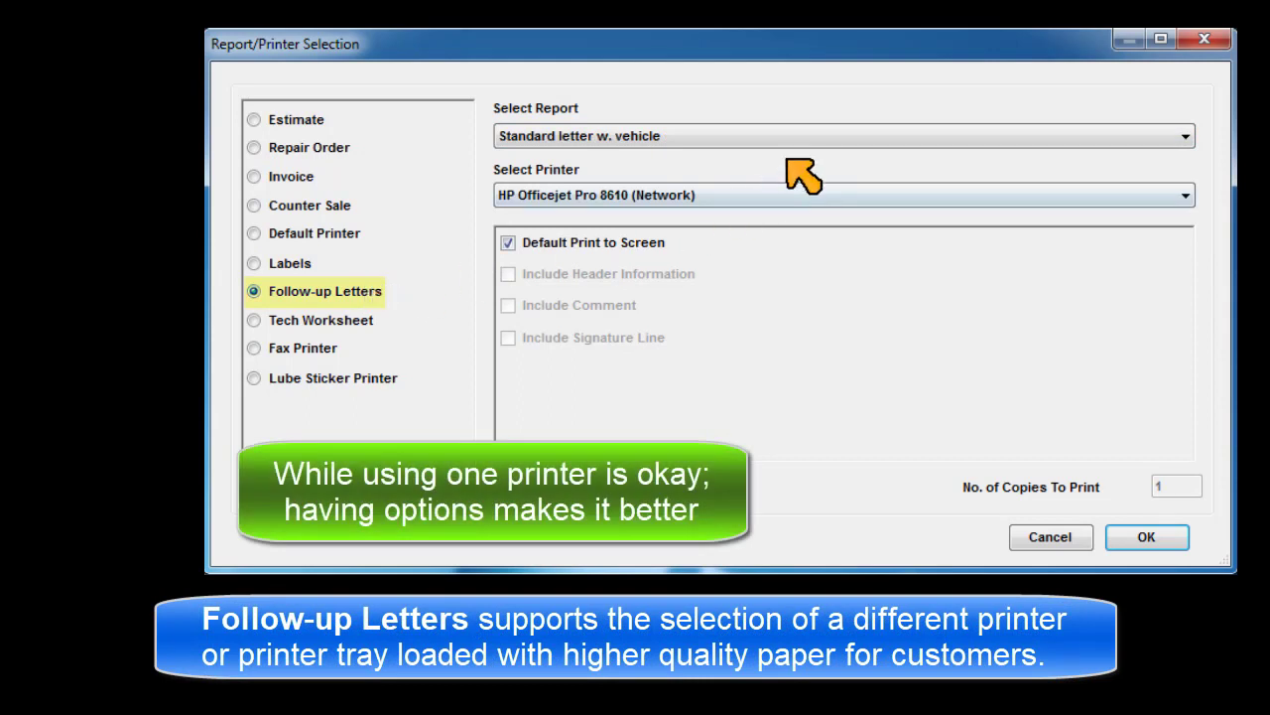
click(793, 137)
click(794, 139)
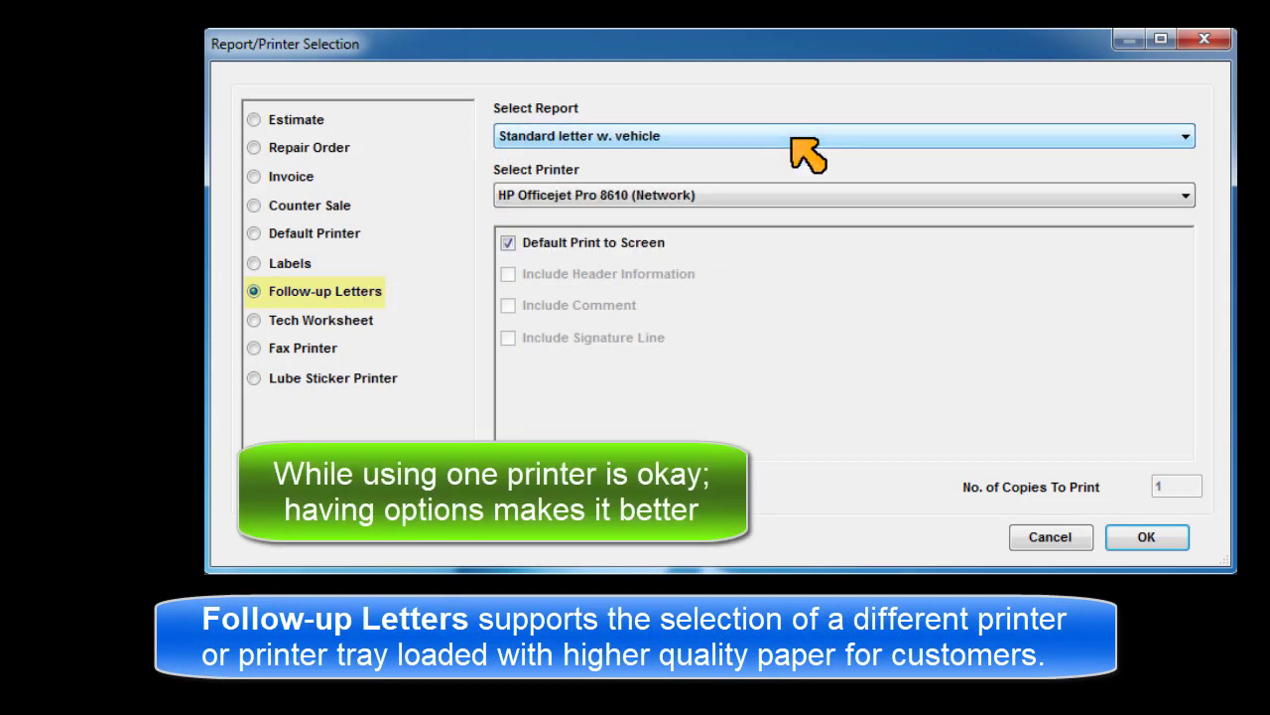
click(794, 196)
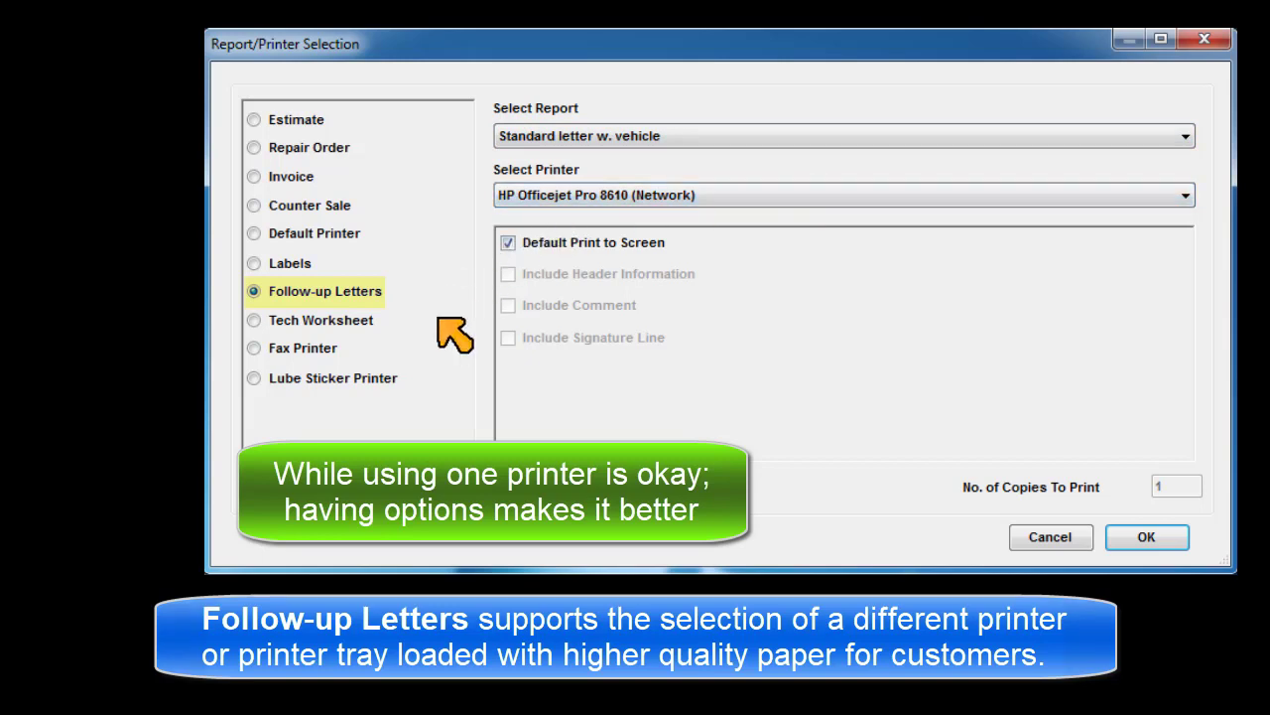
click(363, 320)
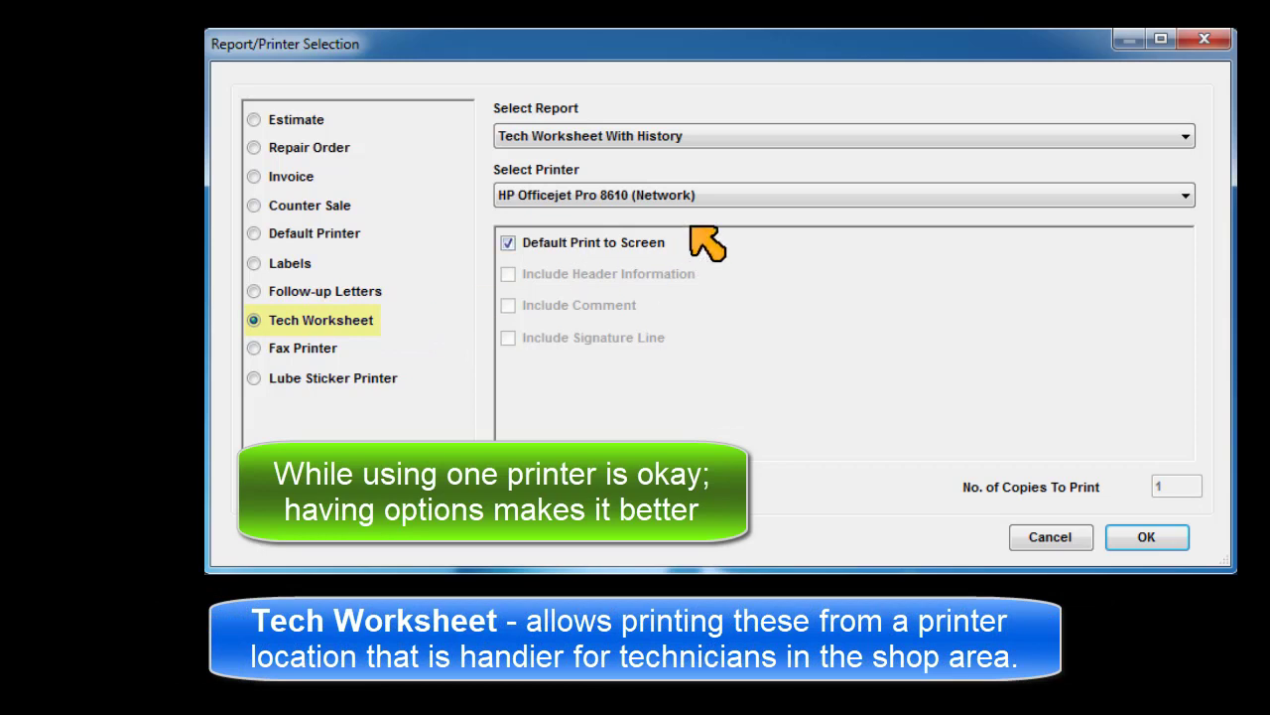
click(732, 198)
click(732, 198)
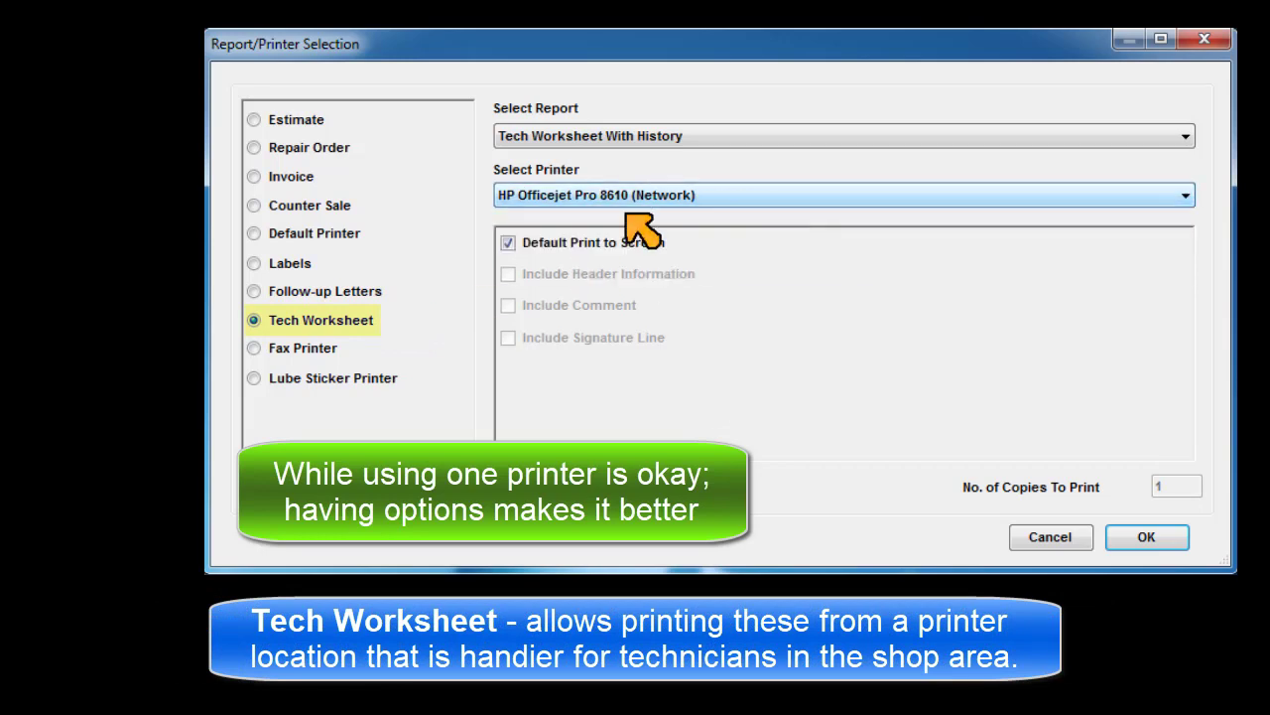
Step: Show the Fax Printer settings and leave HP Officejet Pro 8610 as the fax printer
click(333, 348)
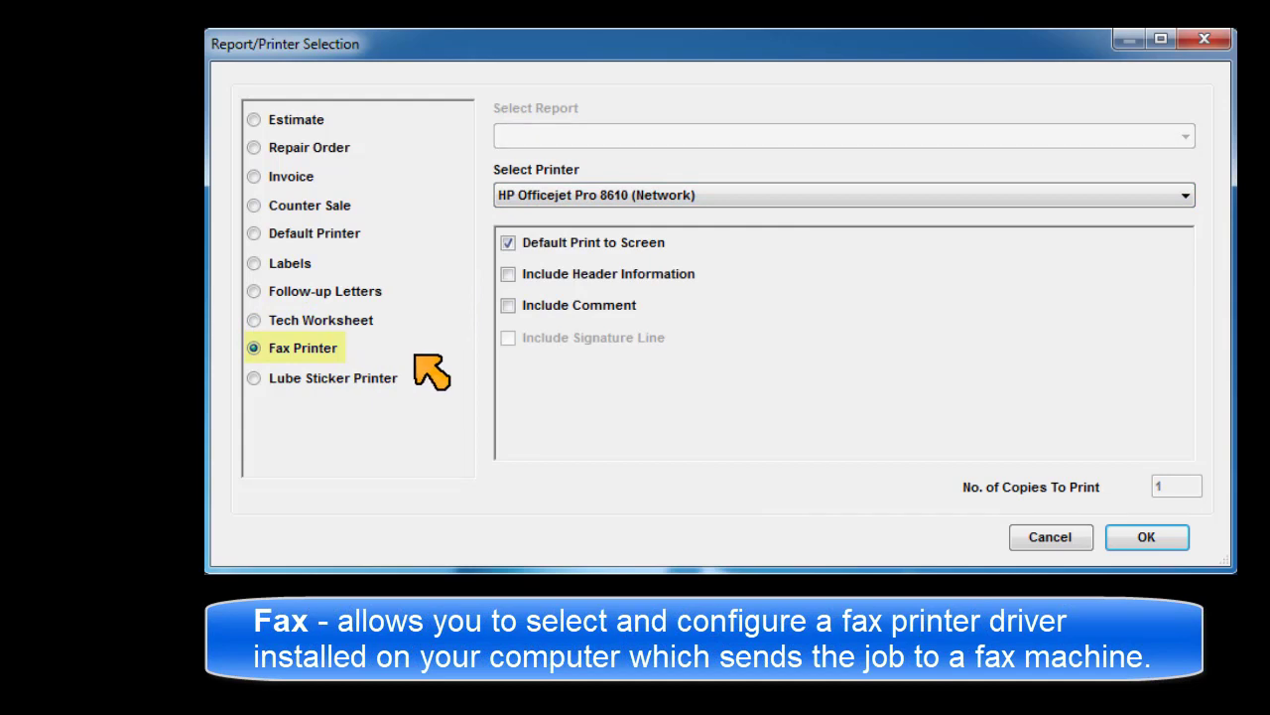
click(854, 198)
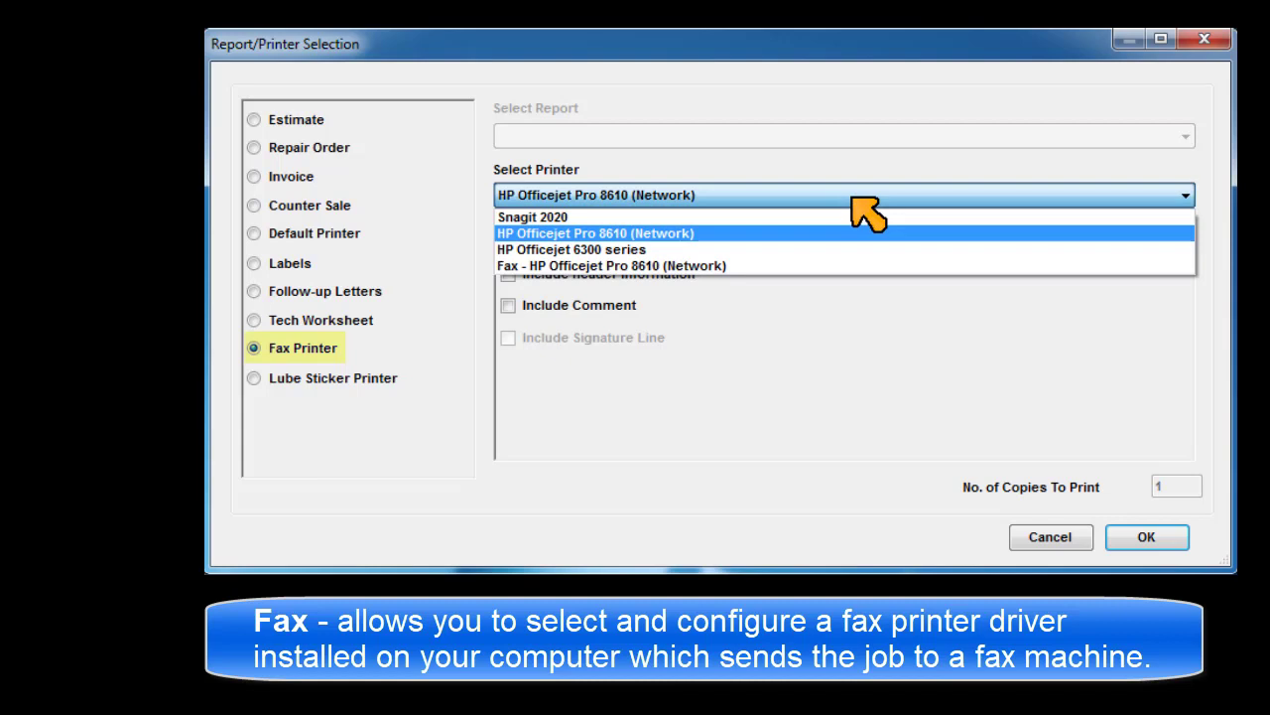
click(853, 198)
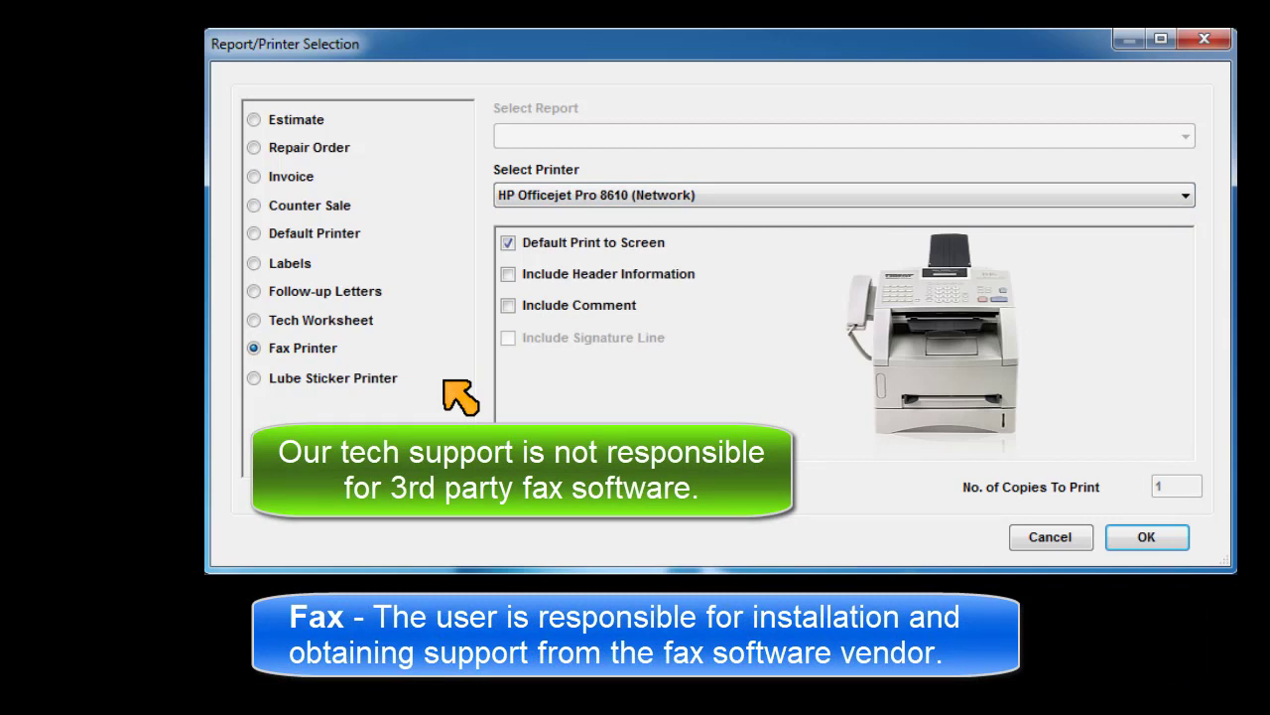
Step: Show the Estimate settings (EST with Hours) and select the 1 in No. of Copies To Print
click(312, 120)
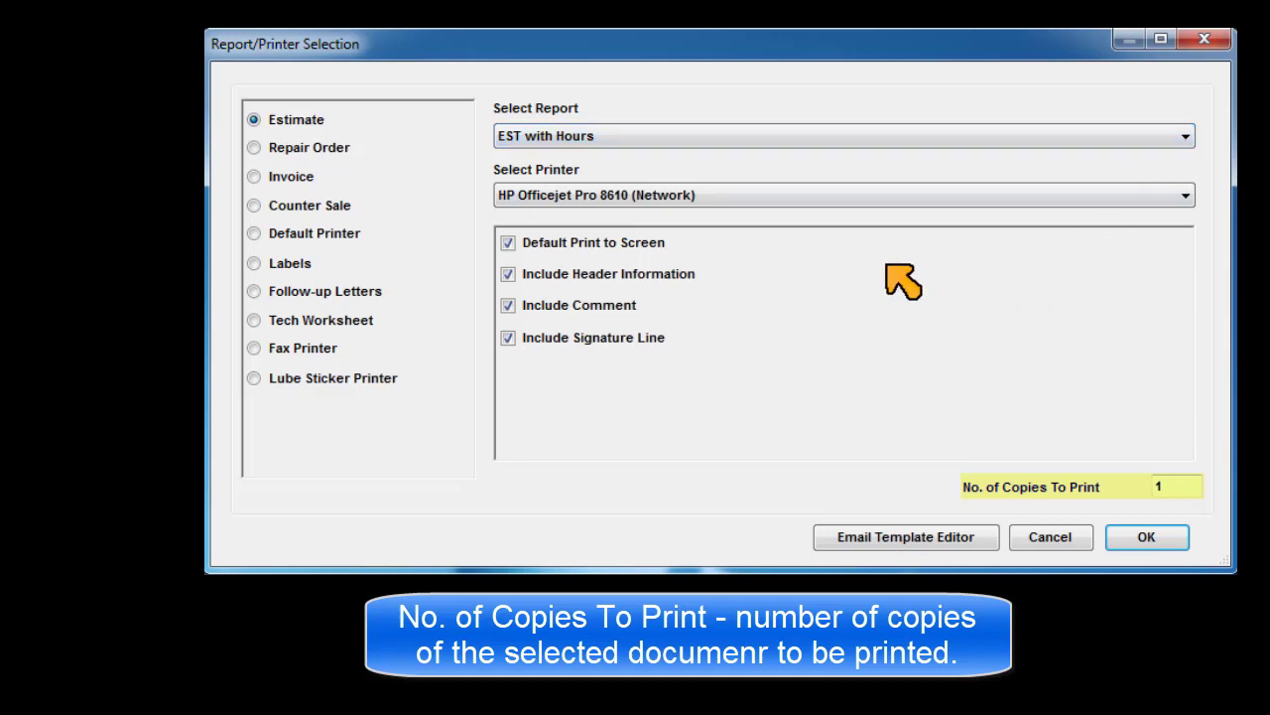
double_click(1177, 488)
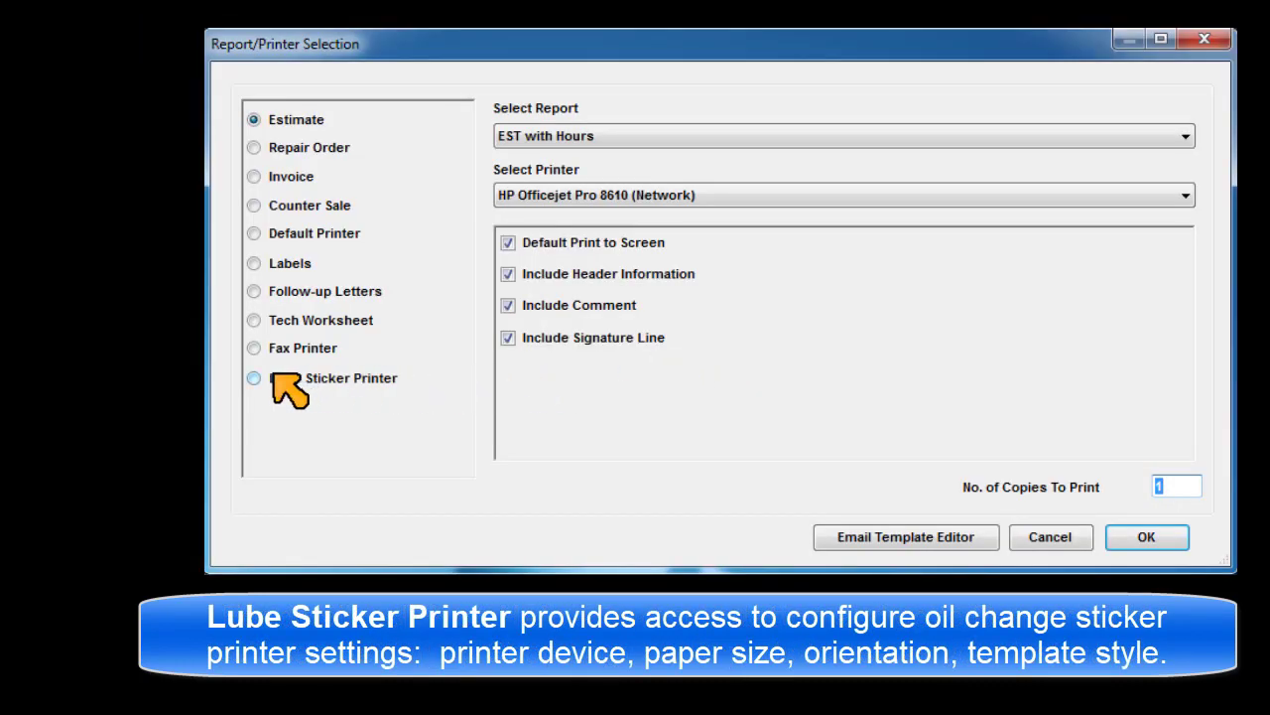
Step: Show the Lube Sticker Printer settings: HP Officejet Pro 8610, A4 landscape, logo template
click(274, 378)
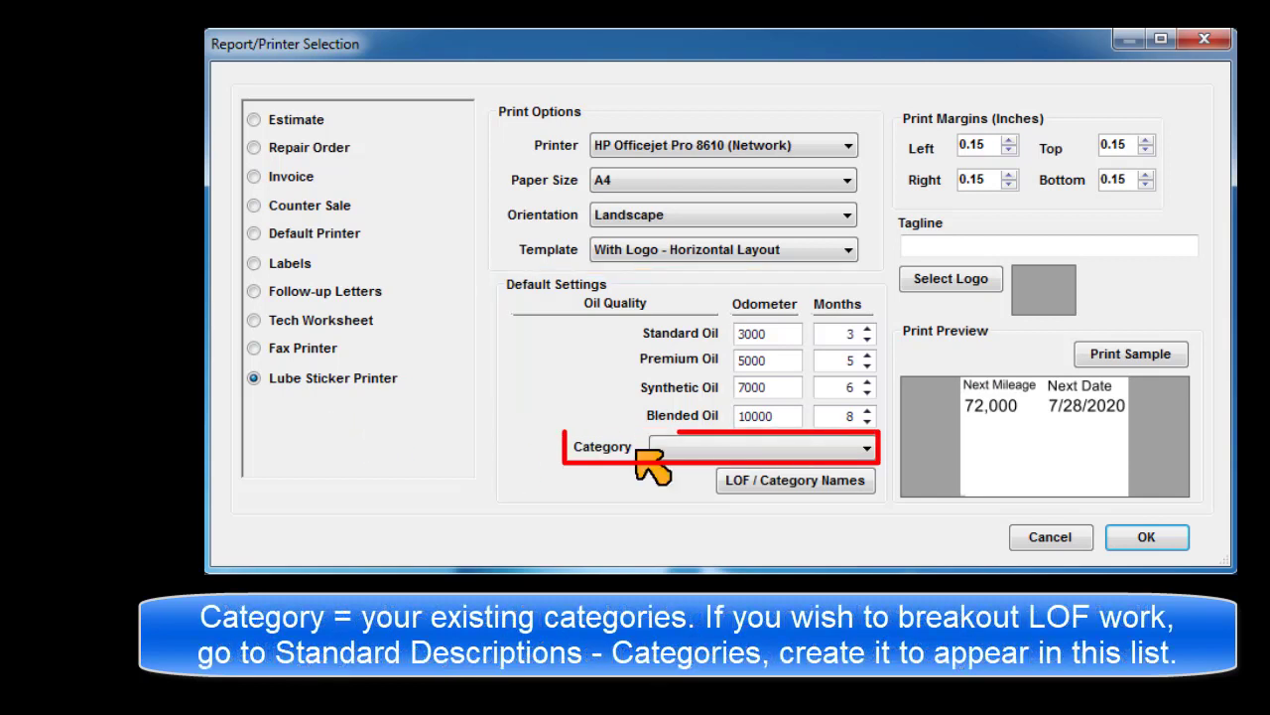
Step: Choose LOF (Lube, Oil, Filter) from the lube sticker Category list
click(867, 449)
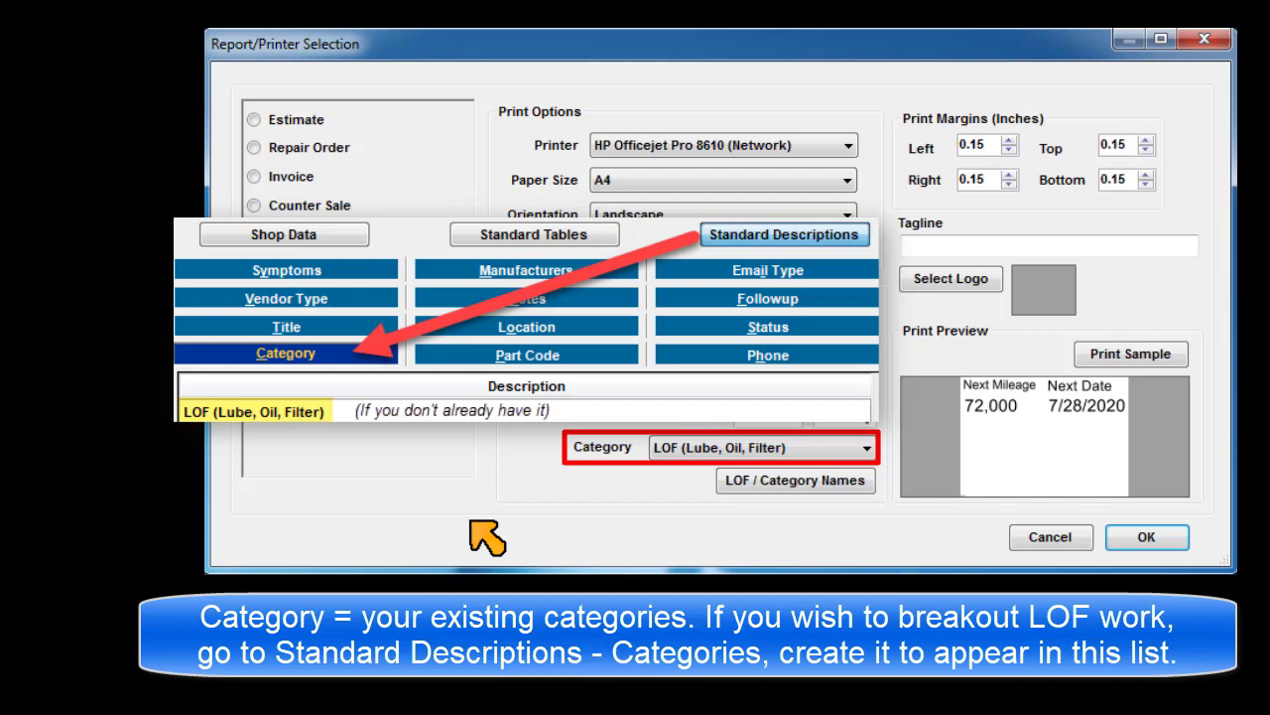
click(866, 448)
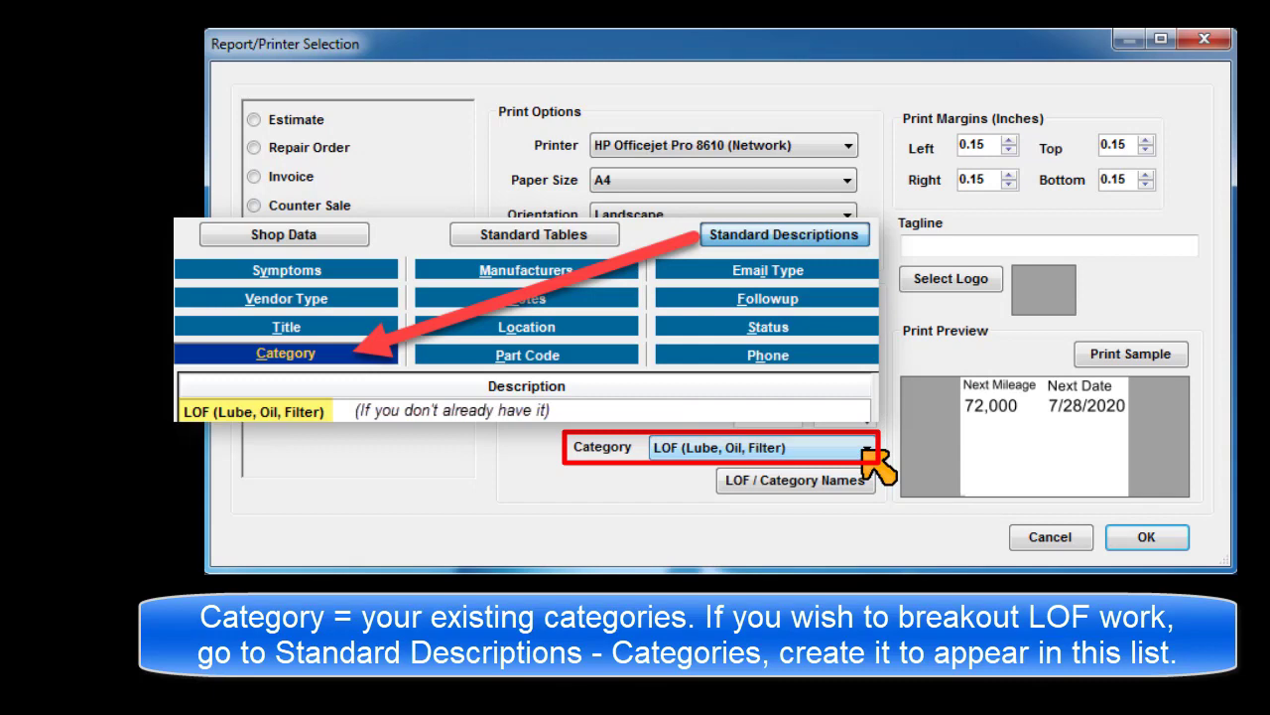